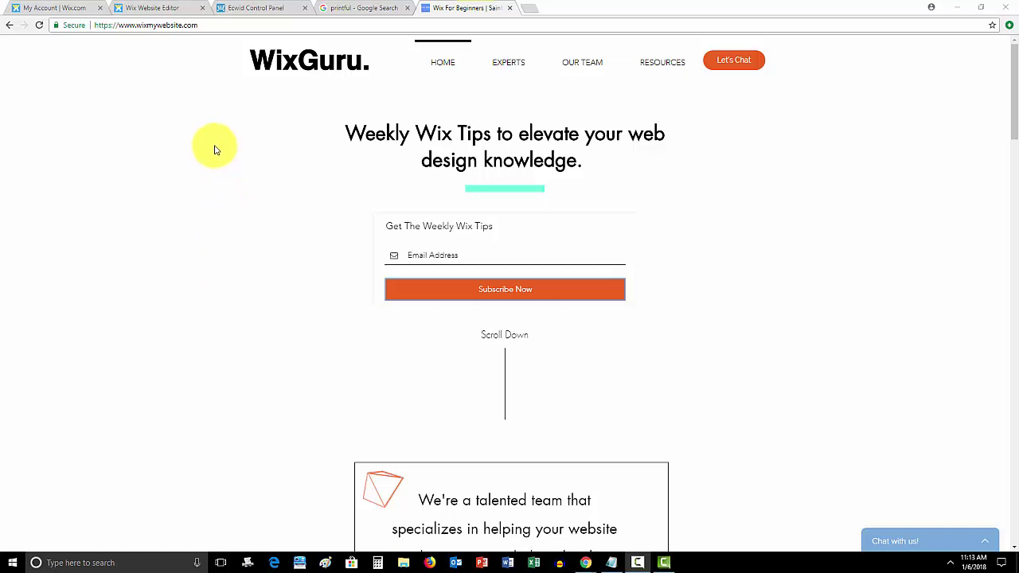
Switch to the Wix website editor and search the Wix App Market for "ecwid".
click(111, 5)
click(118, 7)
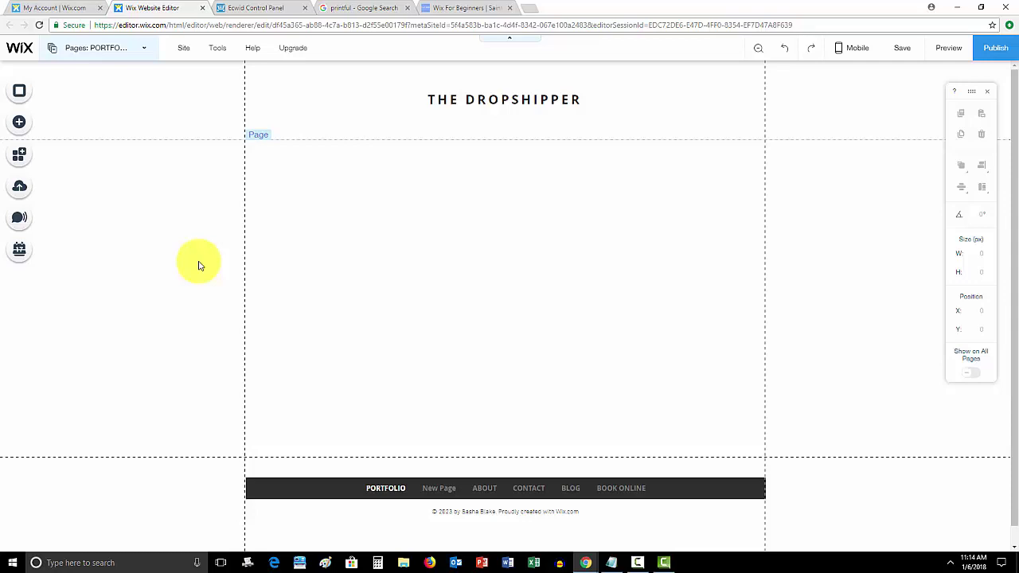
click(19, 156)
click(510, 120)
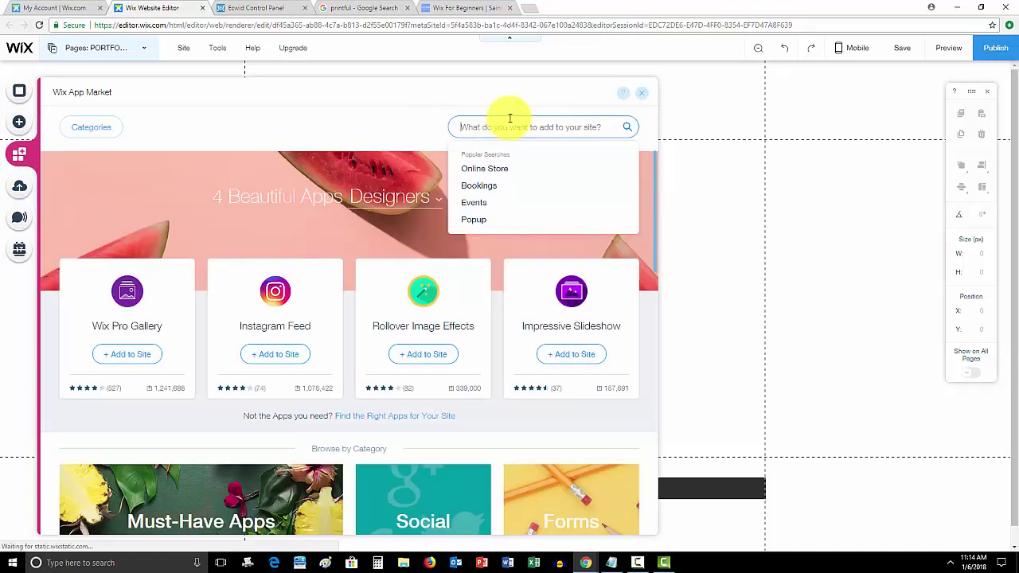
text(ecwid)
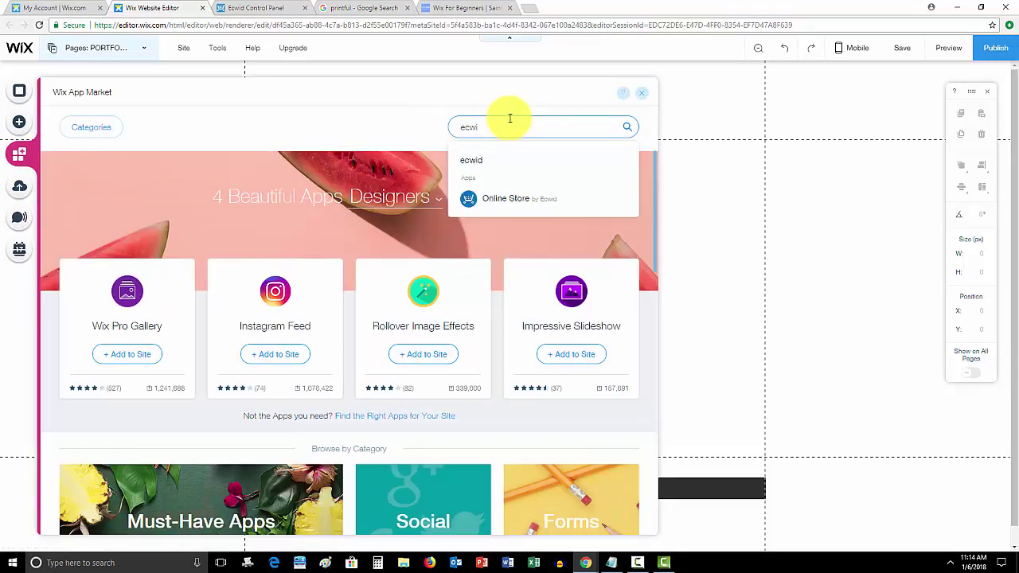
click(516, 158)
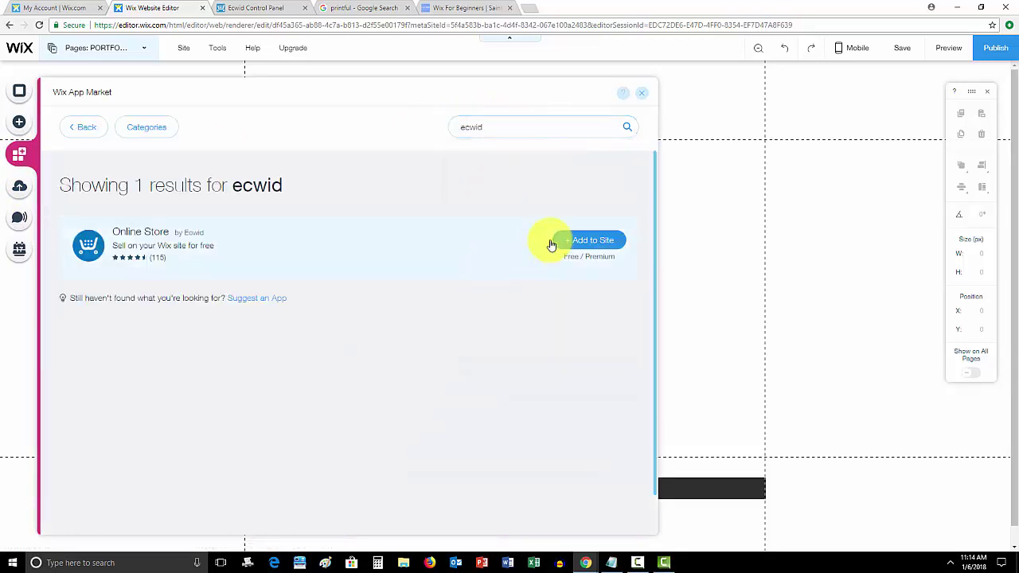
Add the Online Store app by Ecwid to the site and dismiss the confirmation message.
click(610, 241)
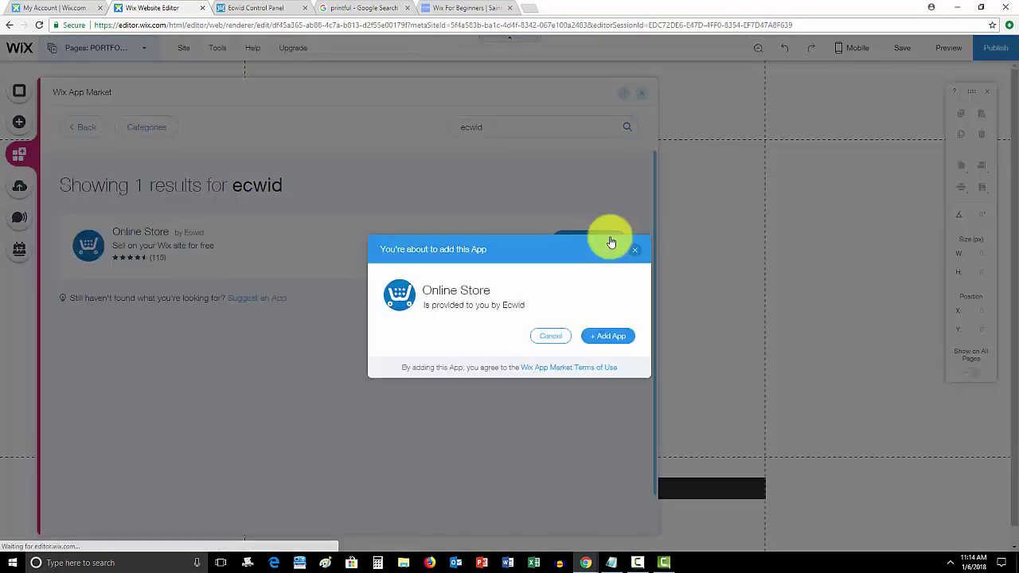
click(620, 337)
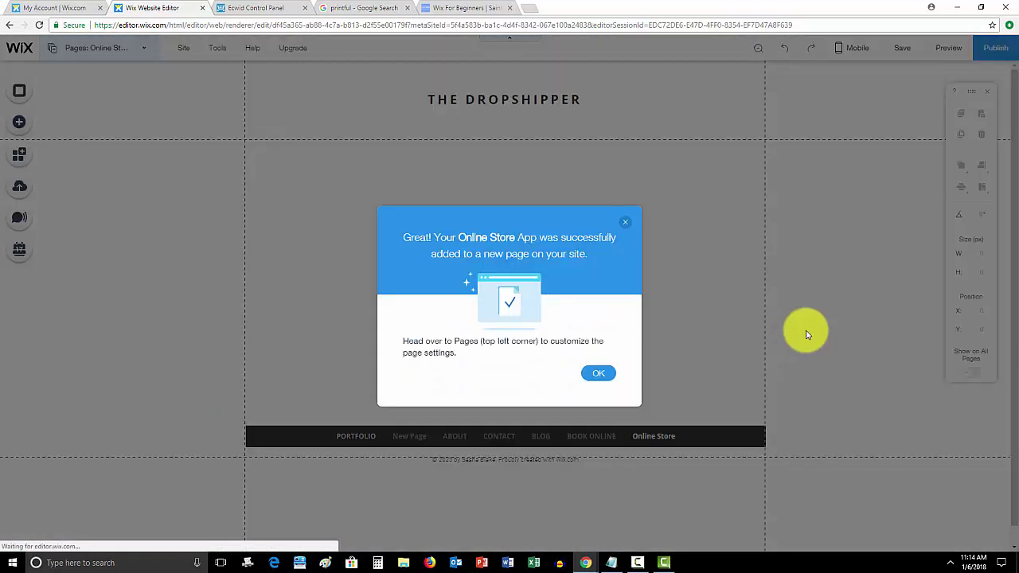
click(599, 373)
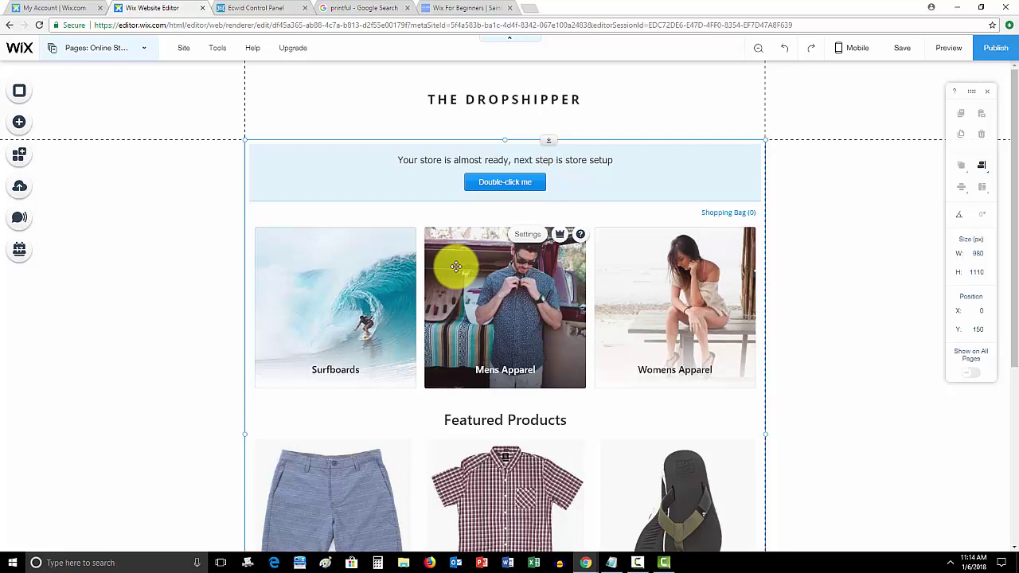
Switch to the Ecwid control panel, find the Printful app by searching the App Market for "print", and open its plan upgrade page.
click(250, 8)
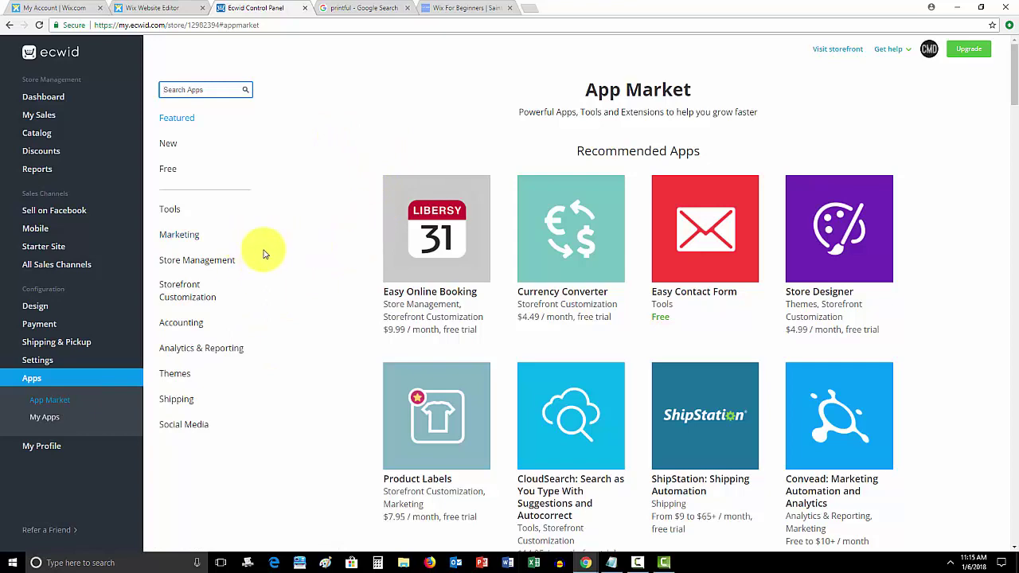
scroll(342, 227, down, 3)
scroll(343, 227, up, 3)
text(print)
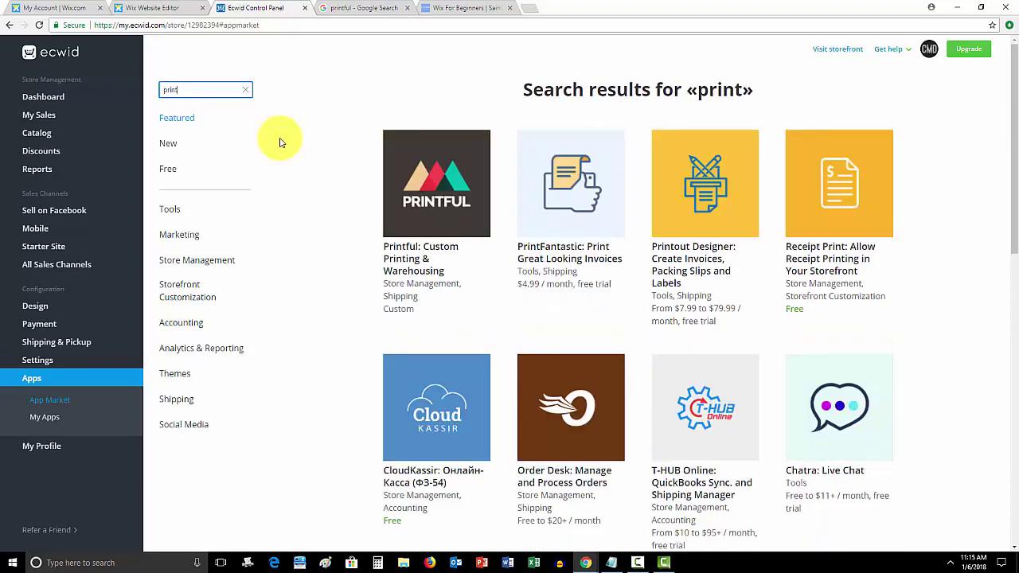
click(448, 207)
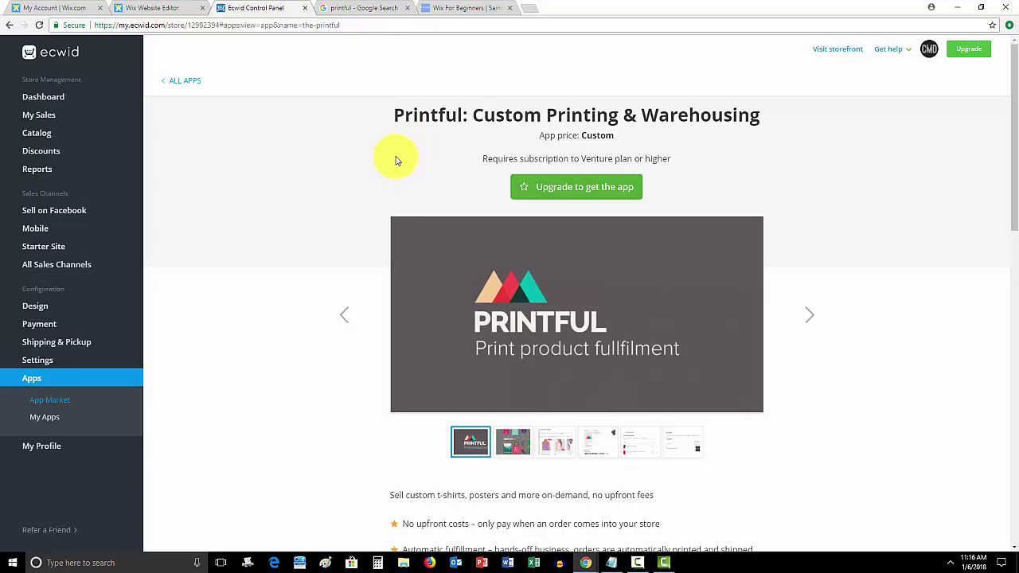
click(575, 187)
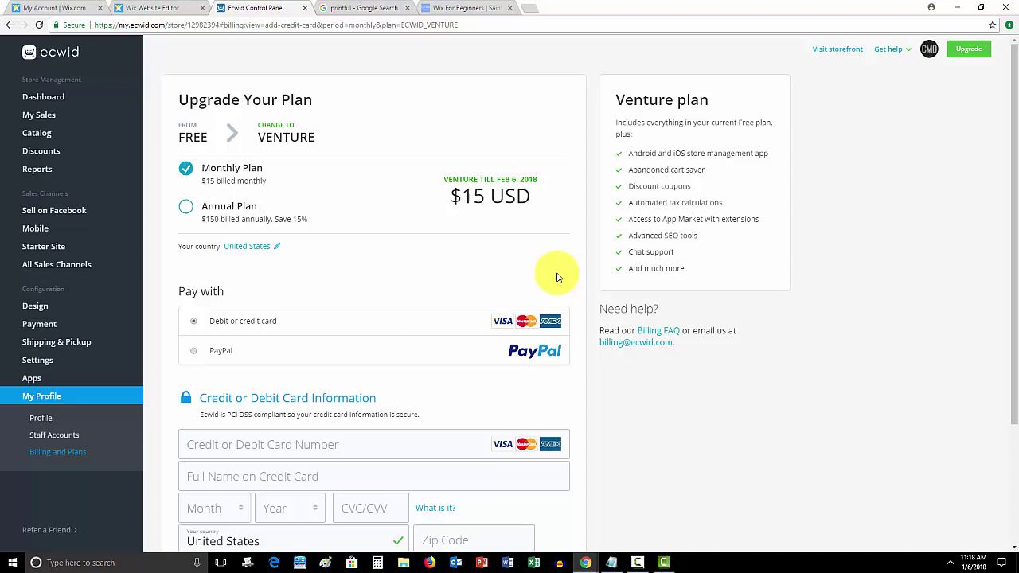
Open the Printful website from the Google results and go to its Products & Pricing page.
click(364, 8)
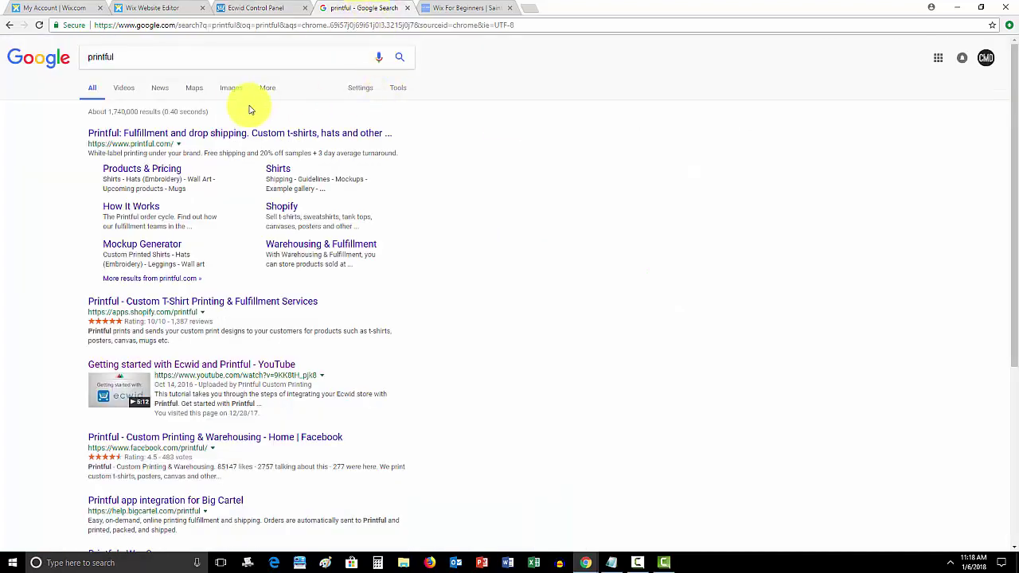
click(237, 138)
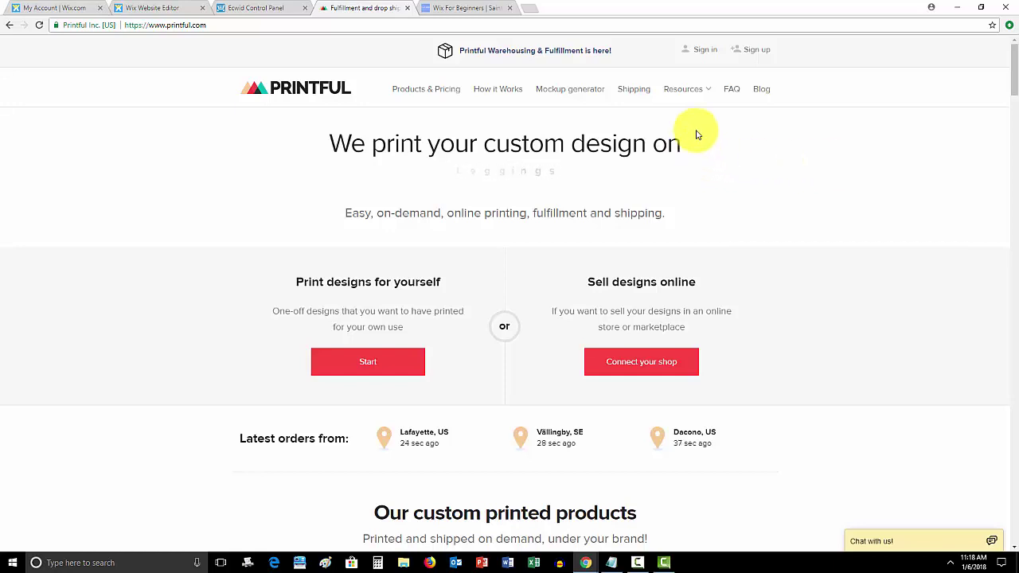
click(671, 91)
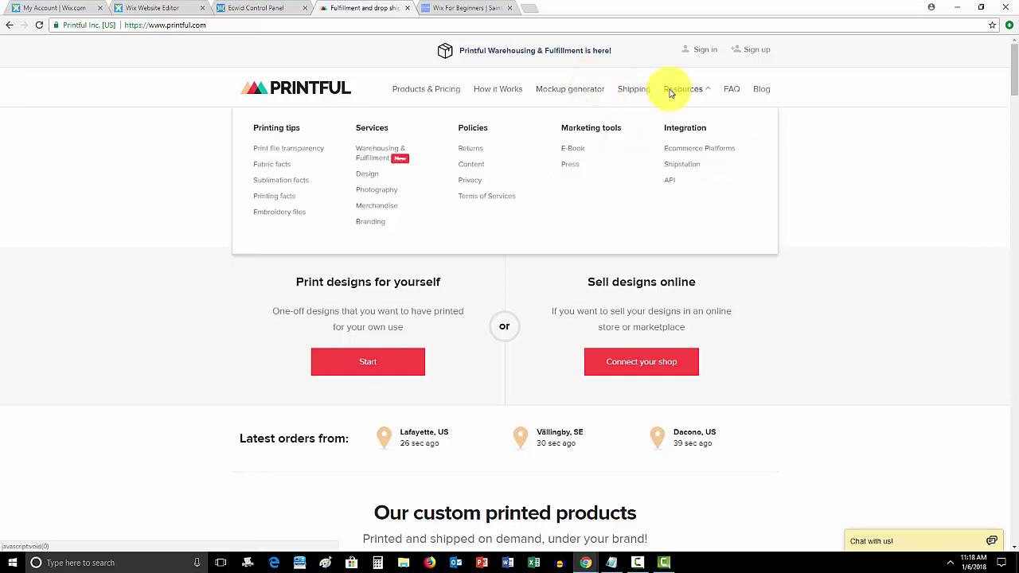
click(414, 89)
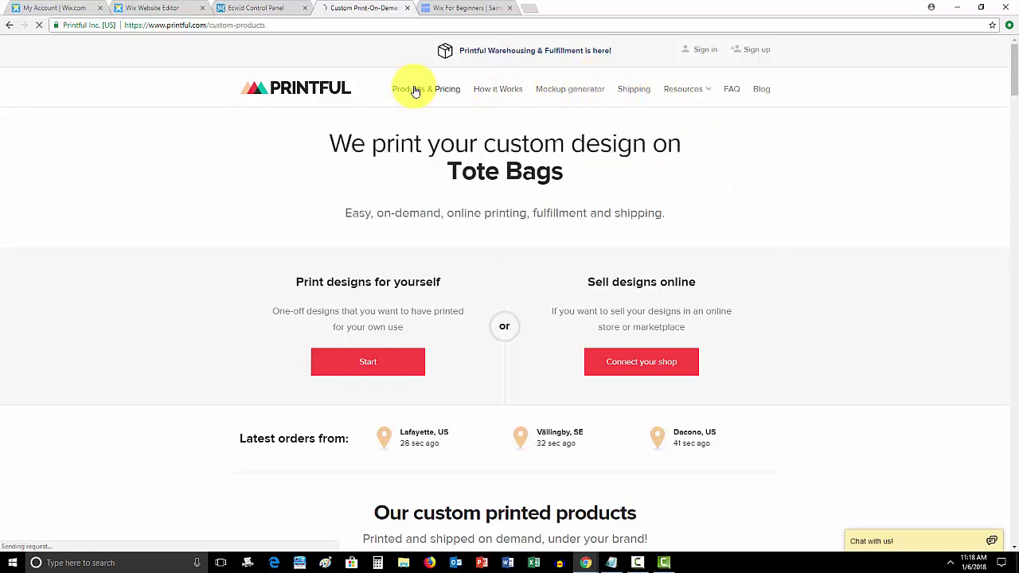
Look through the categories of products that Printful prints on, from shirts to towels.
scroll(860, 223, down, 2)
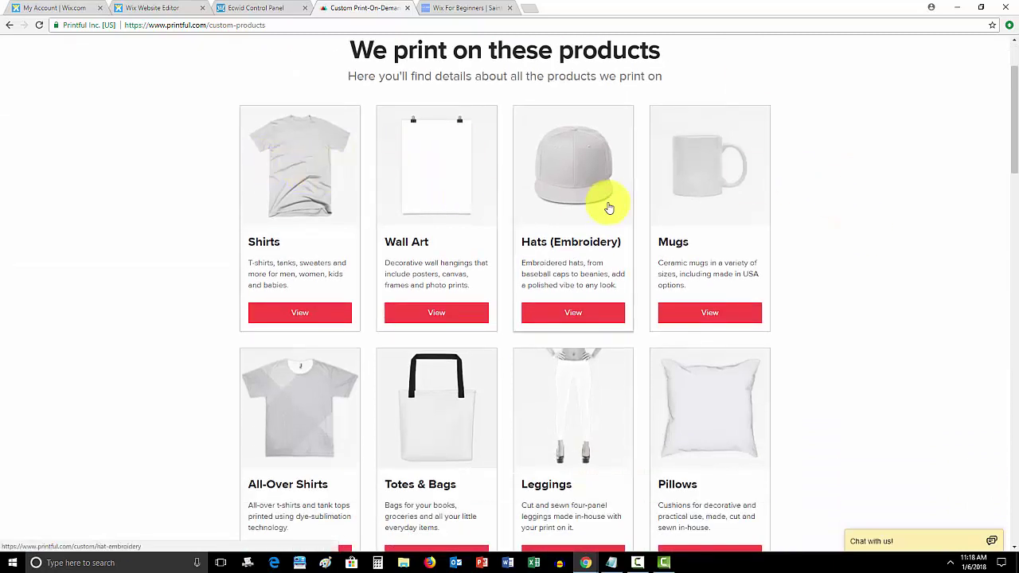
scroll(738, 213, down, 2)
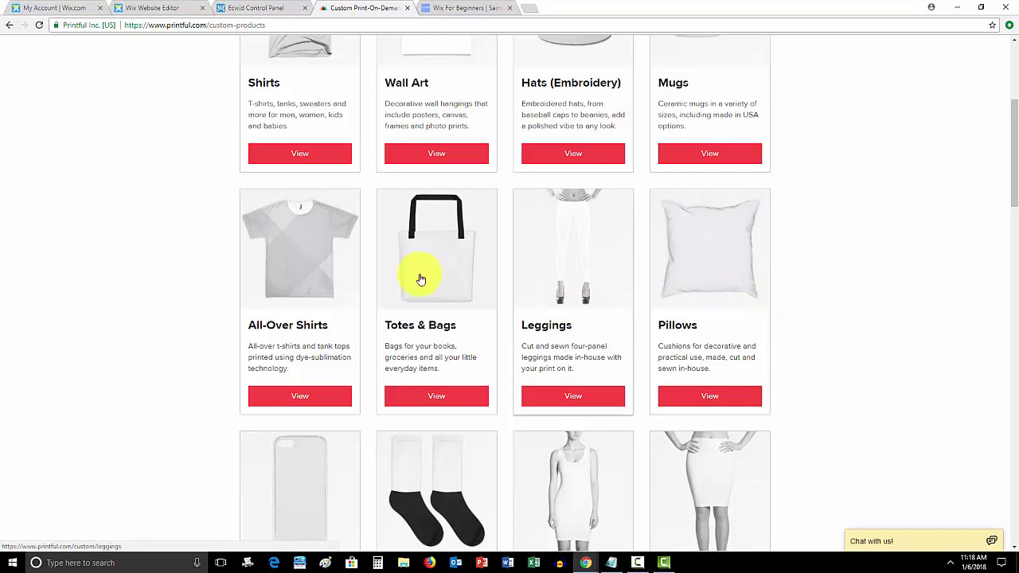
scroll(171, 239, down, 3)
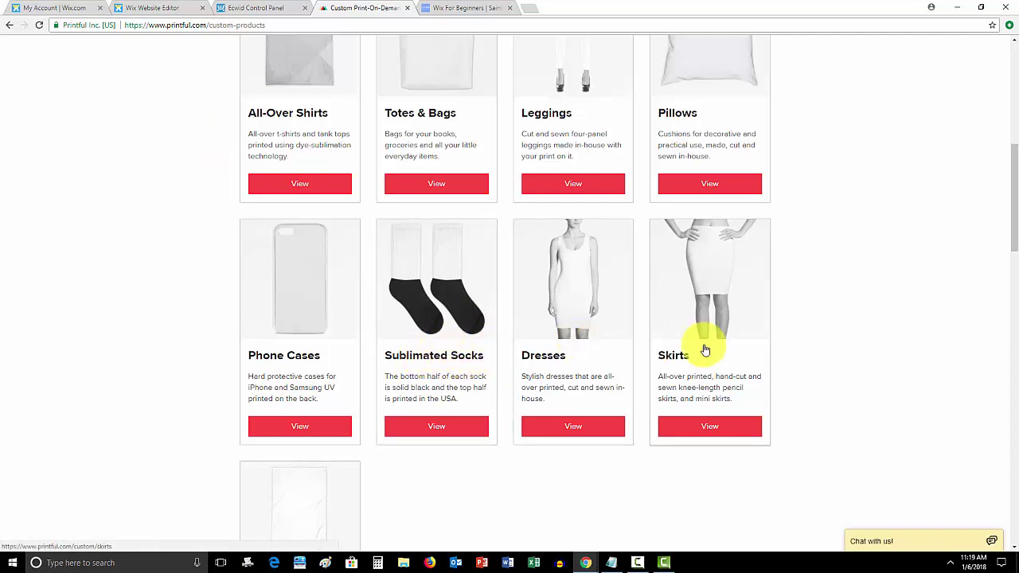
scroll(704, 350, down, 3)
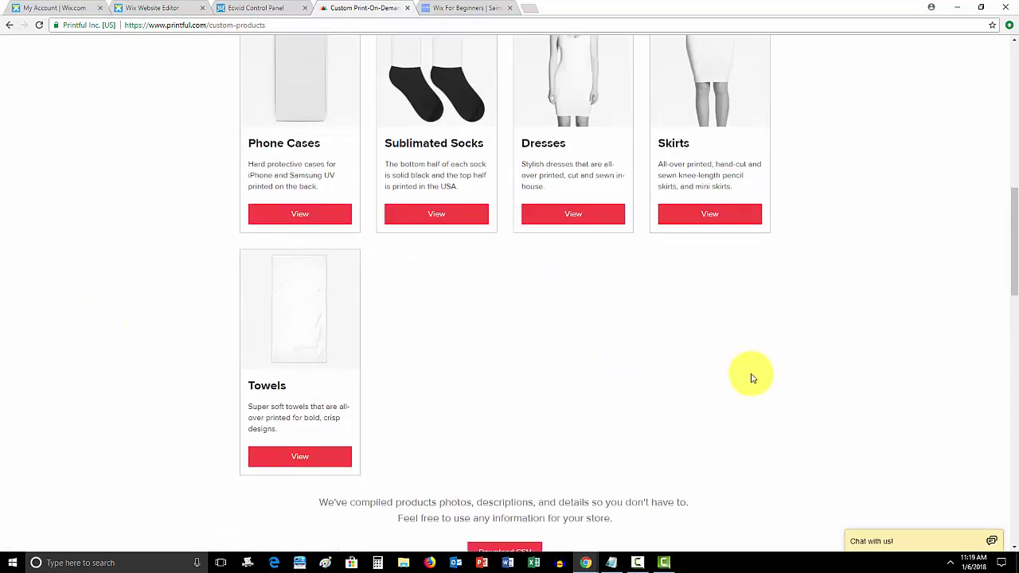
scroll(825, 406, up, 1)
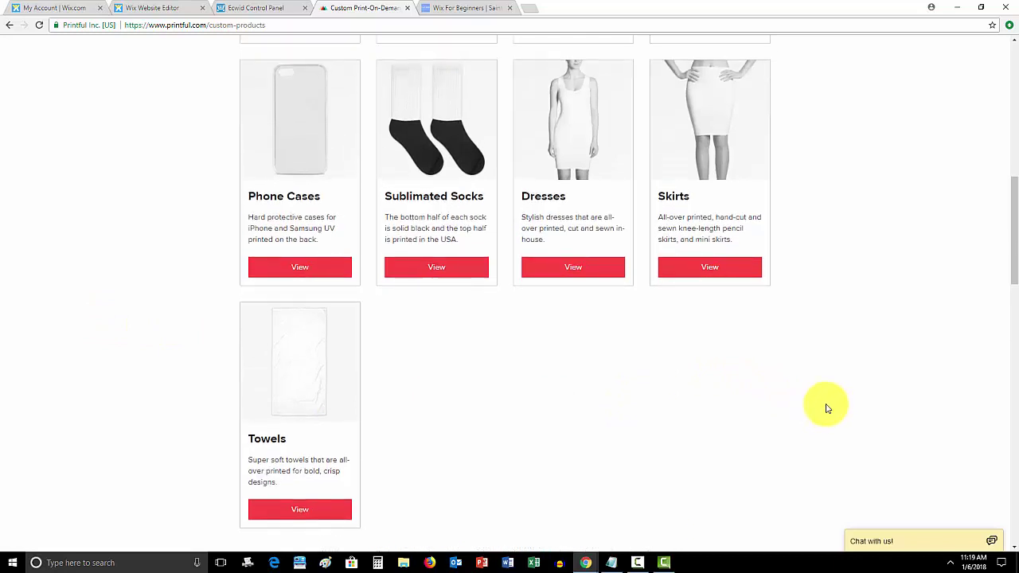
scroll(859, 411, up, 4)
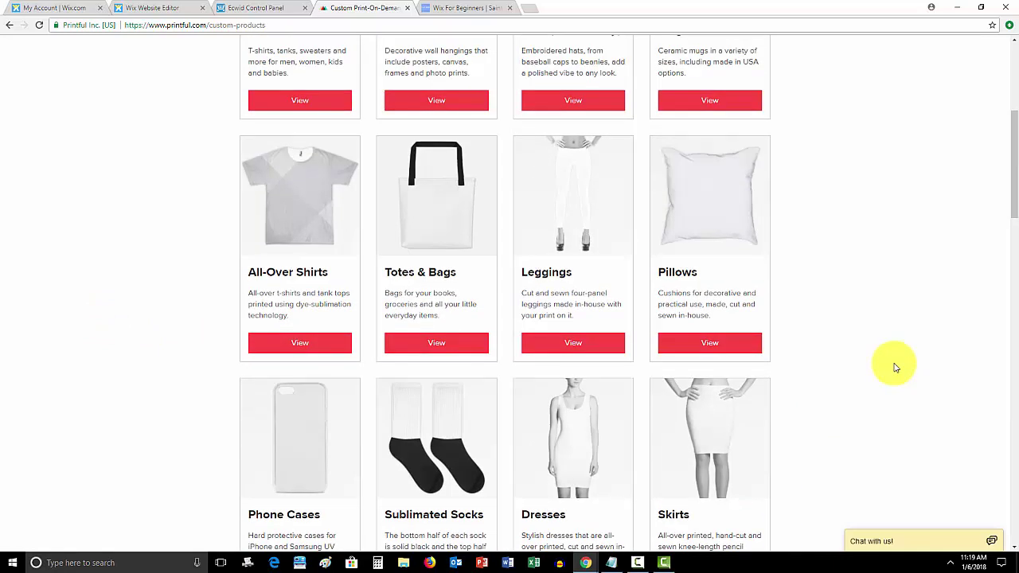
scroll(895, 367, up, 4)
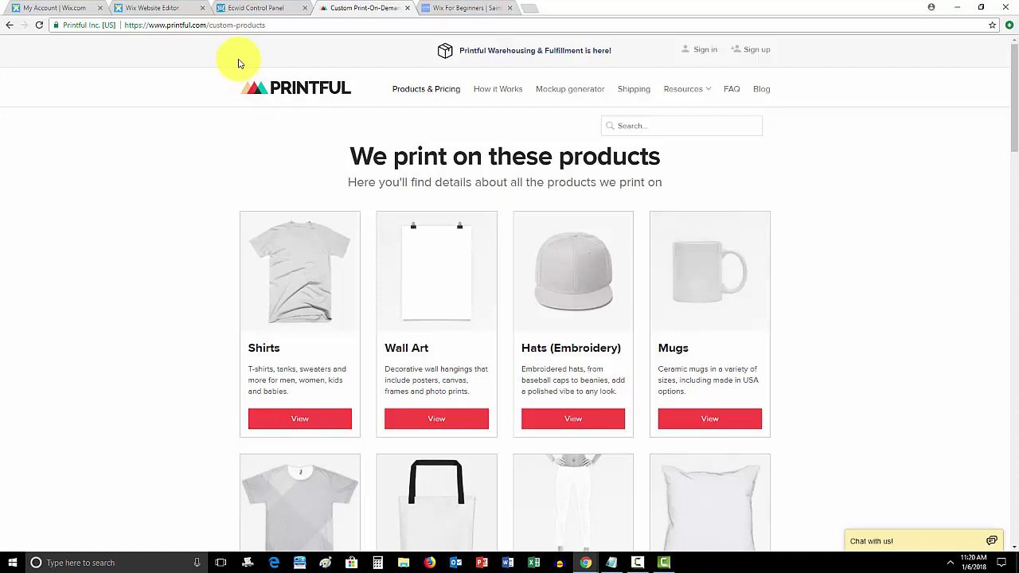
Switch to the WixGuru website, open its Experts page and examine the options for asking or hiring an expert.
click(279, 10)
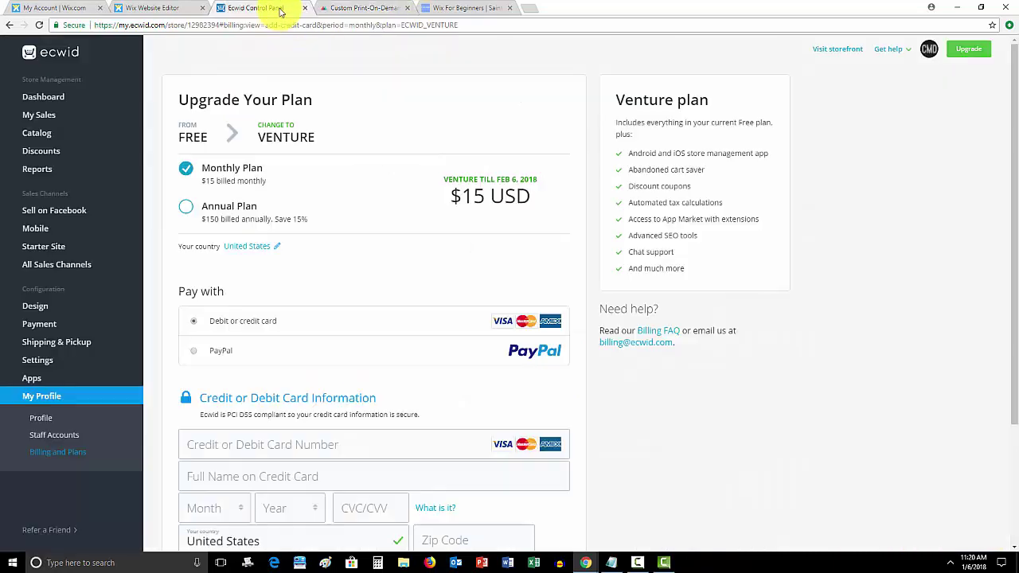
click(169, 8)
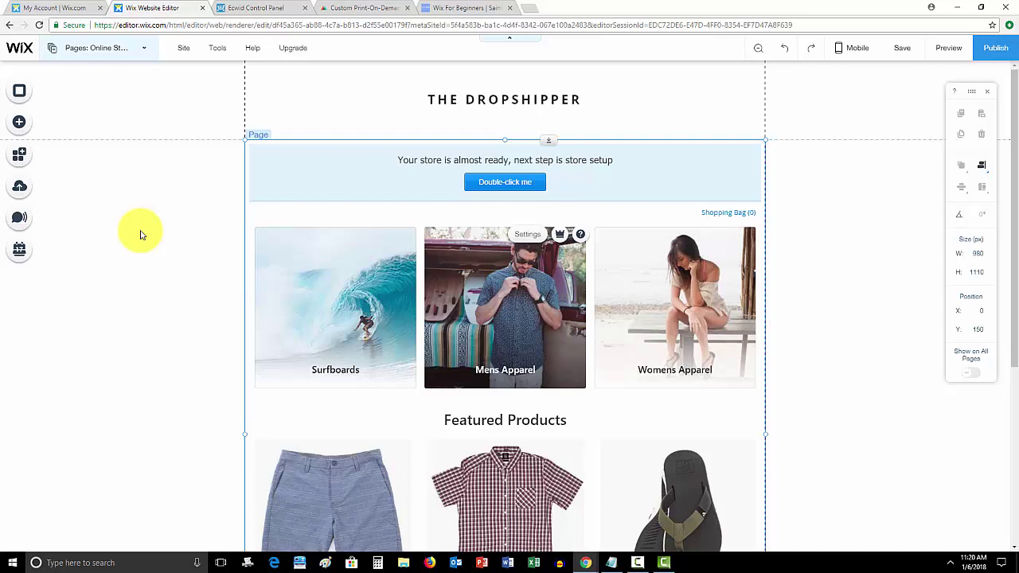
click(470, 8)
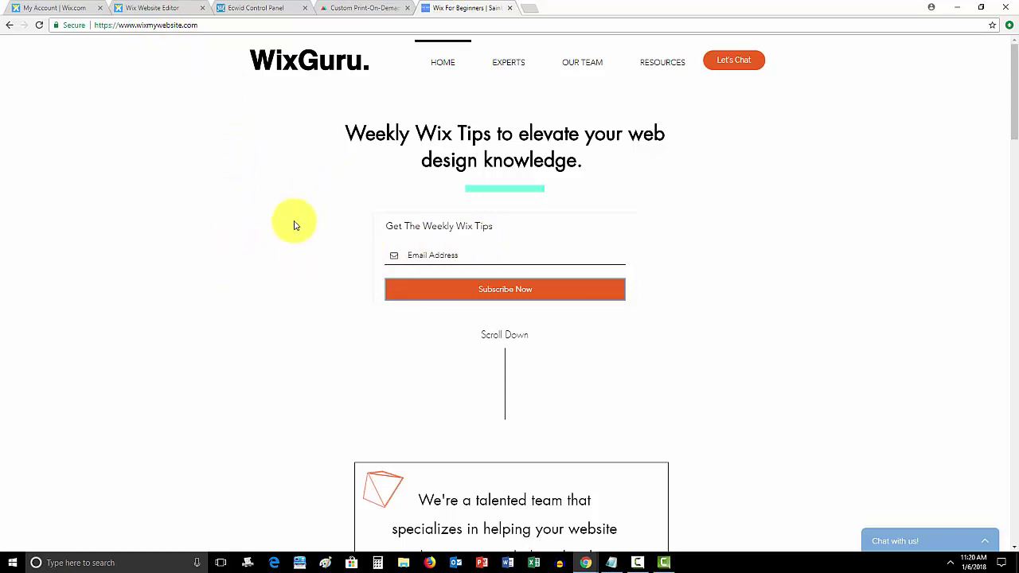
click(482, 71)
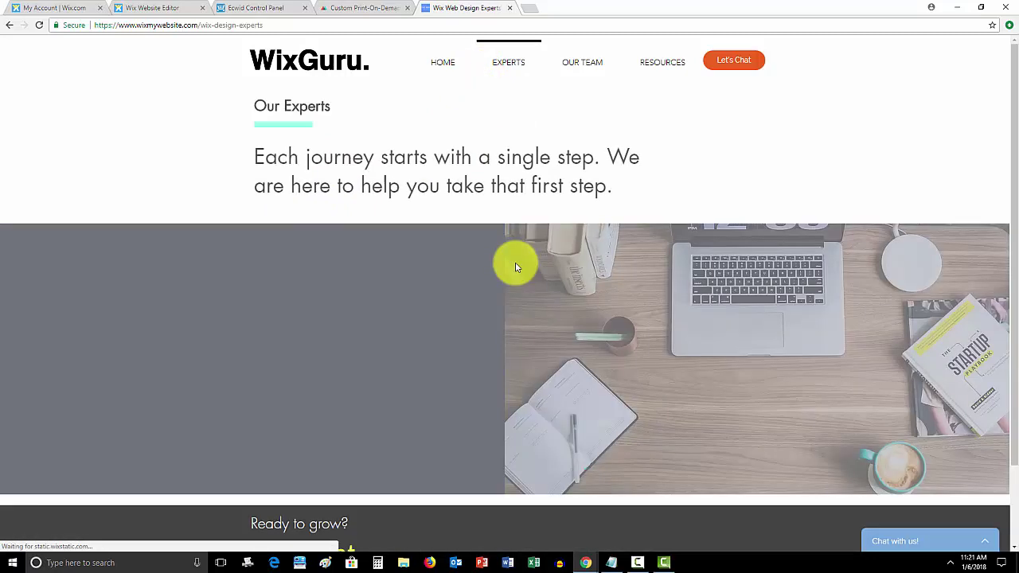
scroll(505, 234, down, 1)
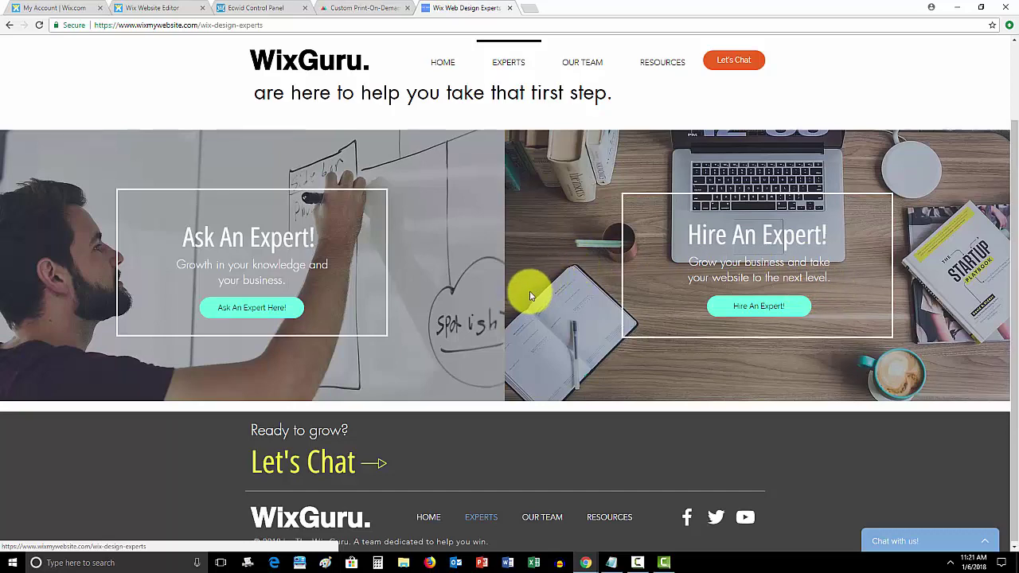
scroll(530, 295, up, 1)
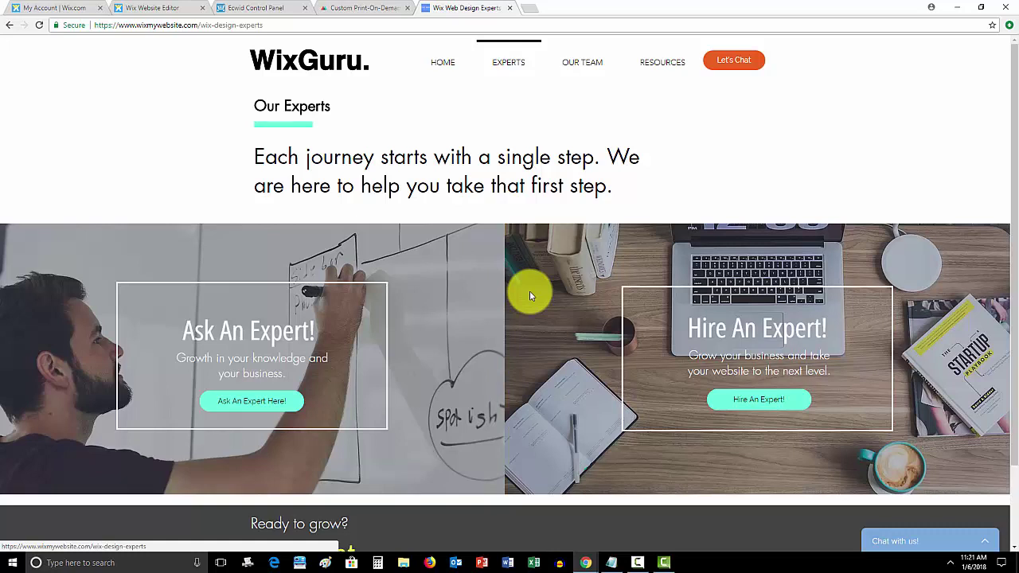